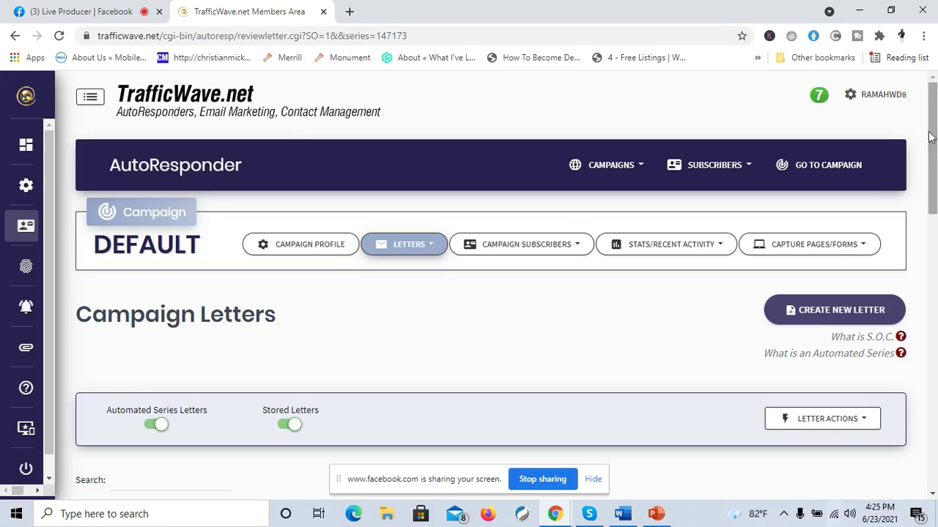
Step: Duplicate the "How to create a template to sell your product/service" letter into this DEFAULT autoresponder, including the word COPY in its subject line
left_click_drag(932, 142, 933, 171)
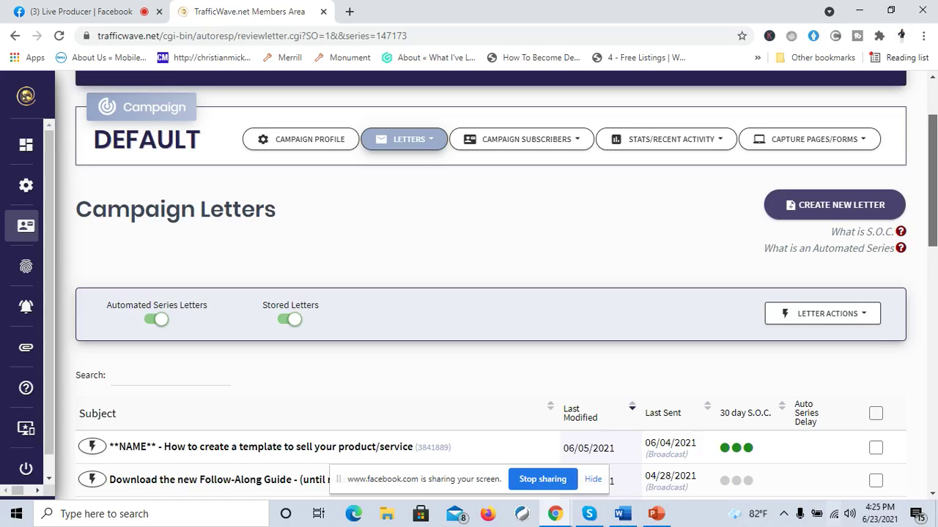
mouse_move(933, 171)
left_mouse_down()
mouse_move(934, 197)
mouse_move(934, 173)
left_mouse_up()
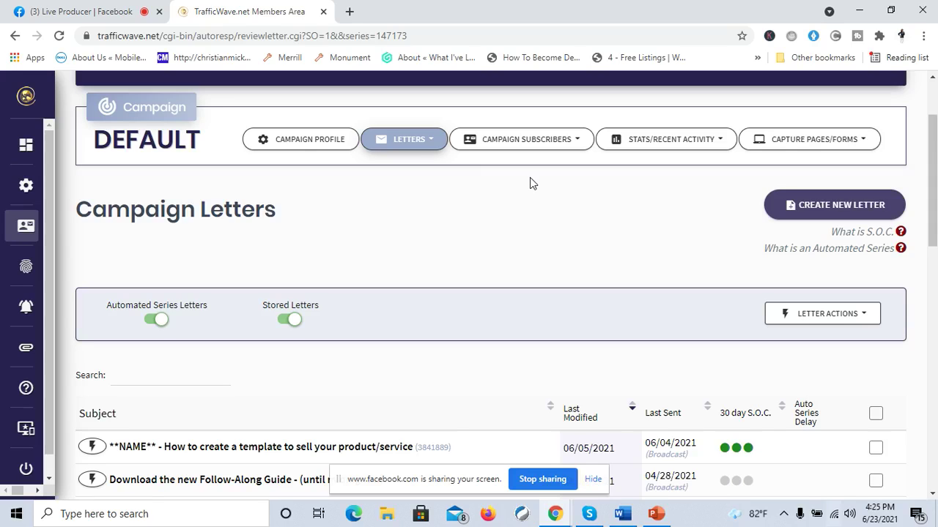
scroll(935, 146, "down", 1)
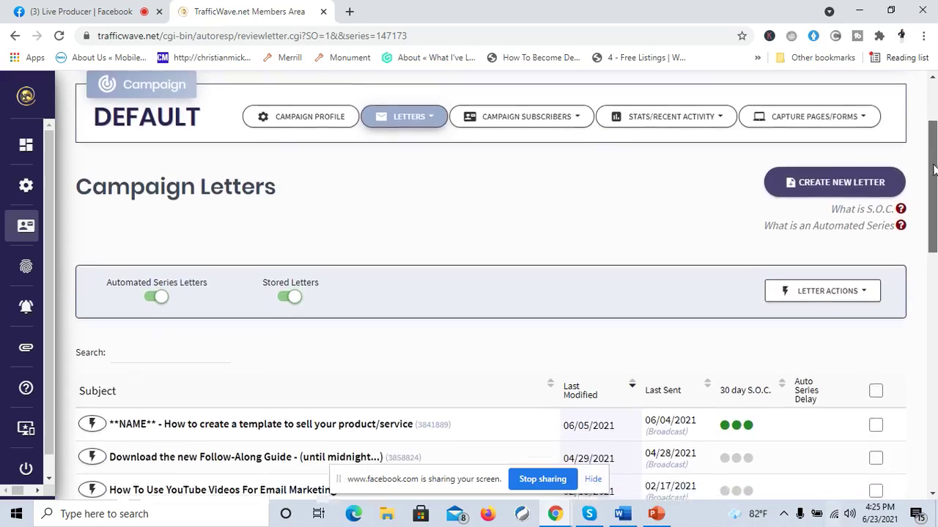
left_click_drag(935, 180, 935, 187)
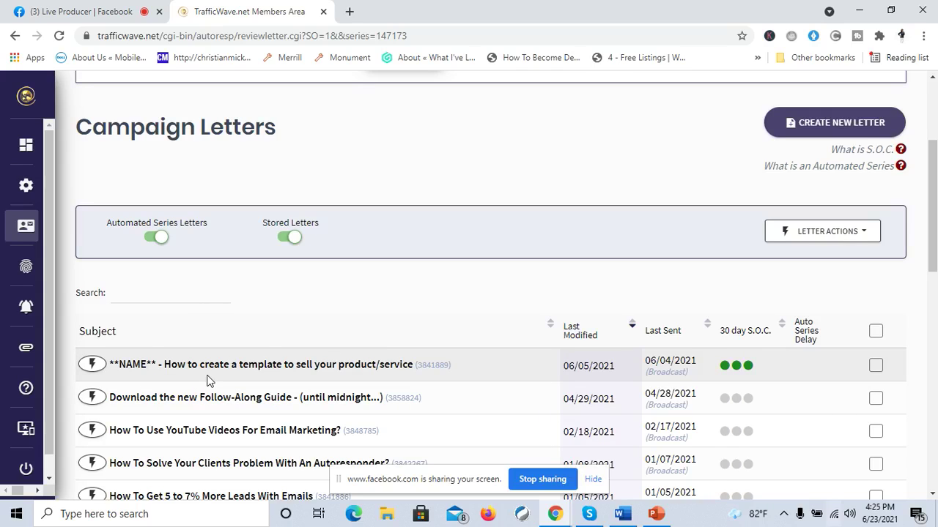
left_click(93, 365)
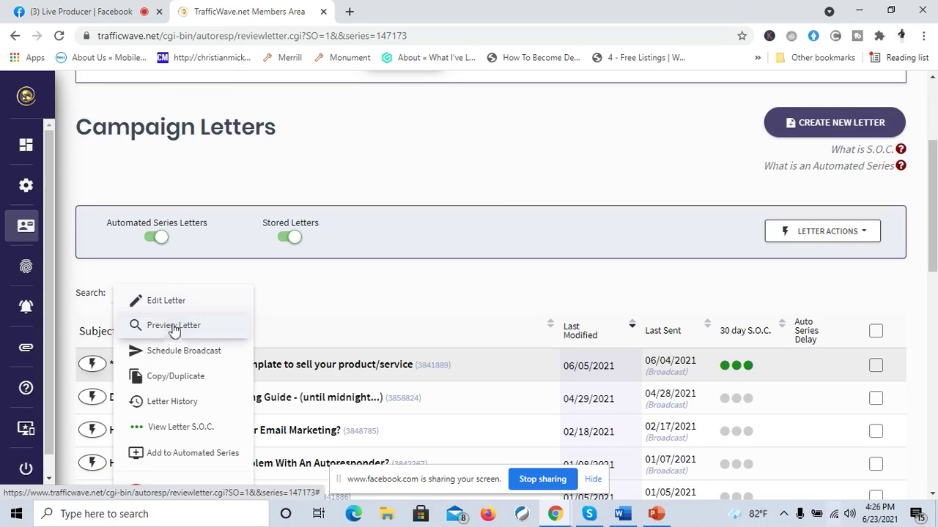
left_click(185, 378)
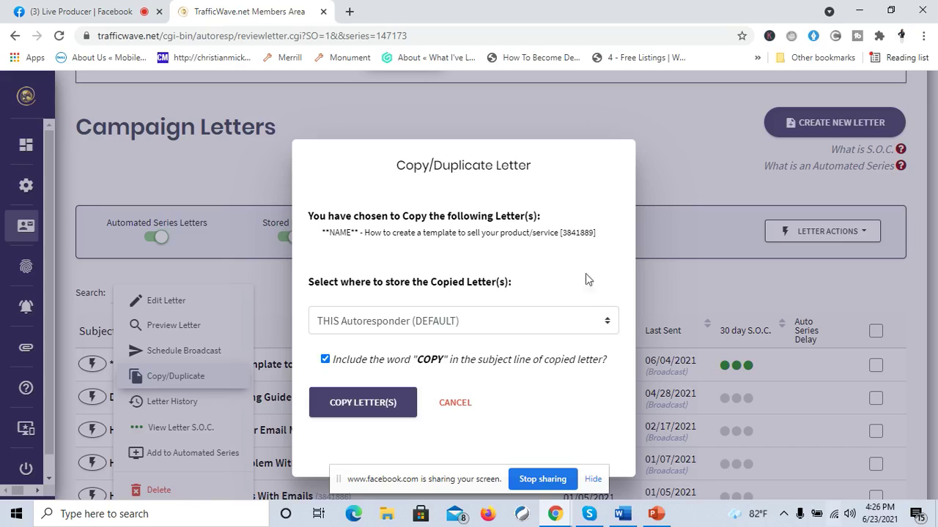
left_click(607, 328)
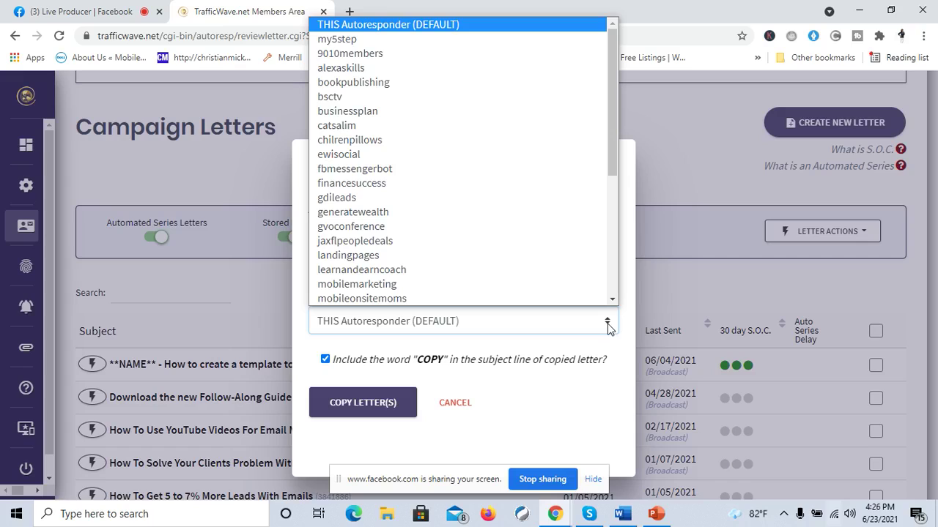
left_click(608, 328)
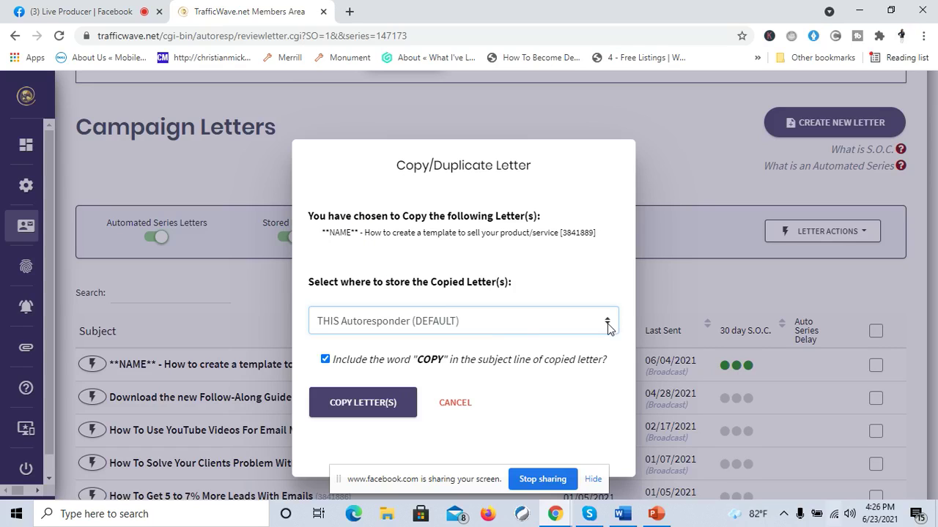
left_click(359, 411)
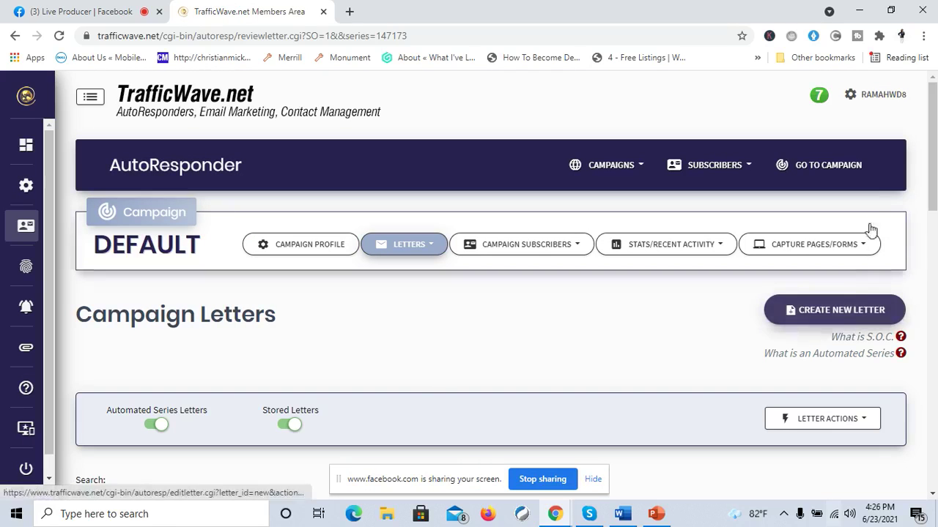
Step: Open the copied letter, "How to create a template to sell your product/service COPY", for editing
scroll(869, 230, "down", 2)
scroll(295, 329, "down", 1)
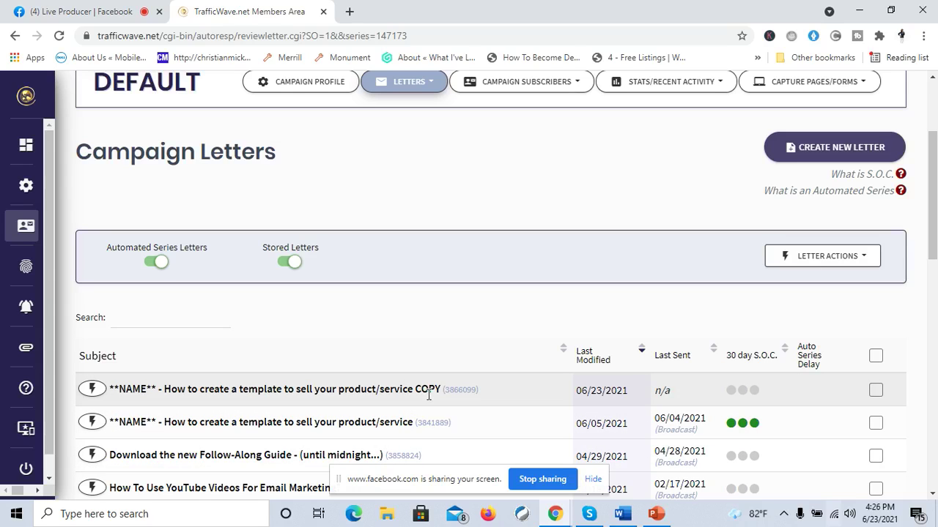
left_click(92, 392)
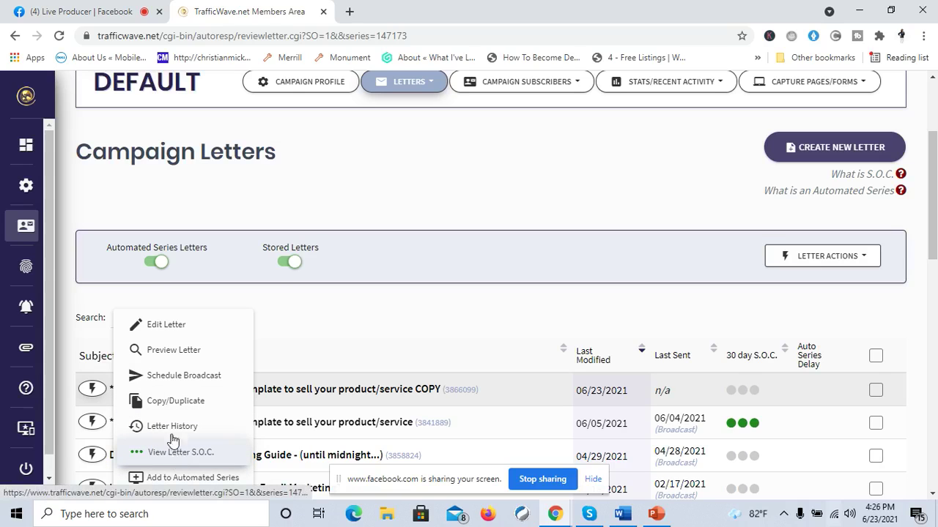
left_click(176, 329)
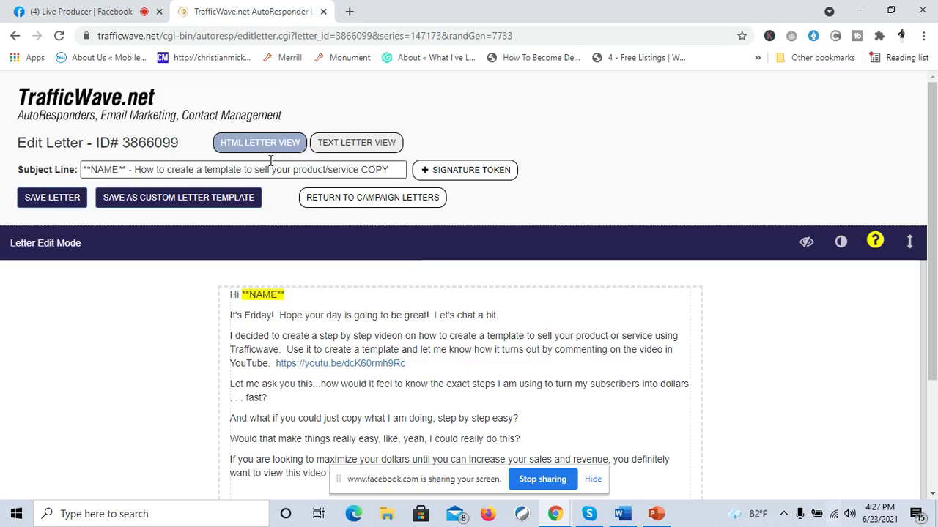
Step: Switch to the warriorforum affiliate link document in Word and copy the headline "12-Part Videos + DFY Money System"
mouse_move(533, 458)
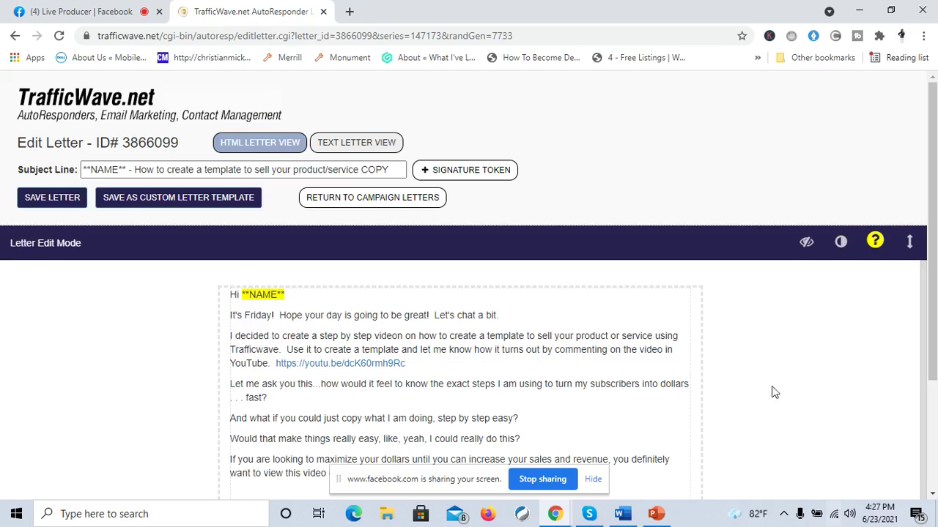
mouse_move(627, 516)
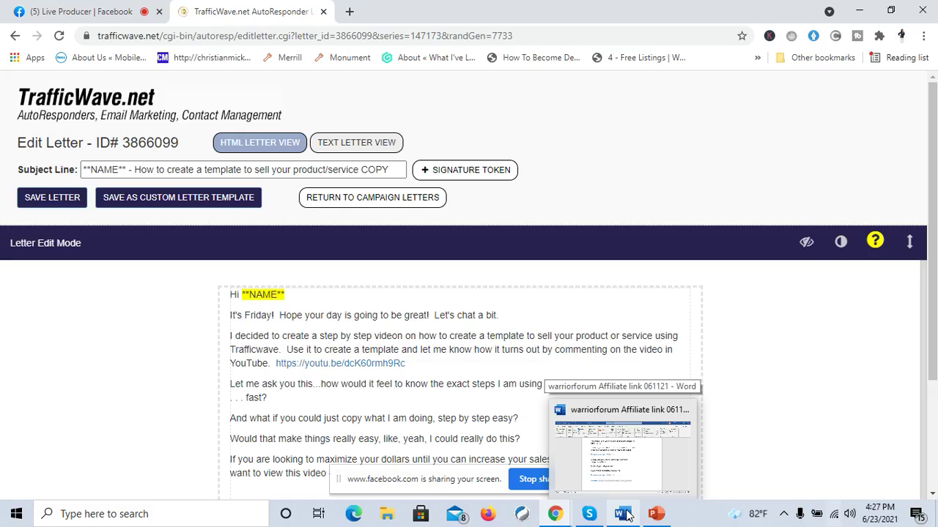
left_click(626, 515)
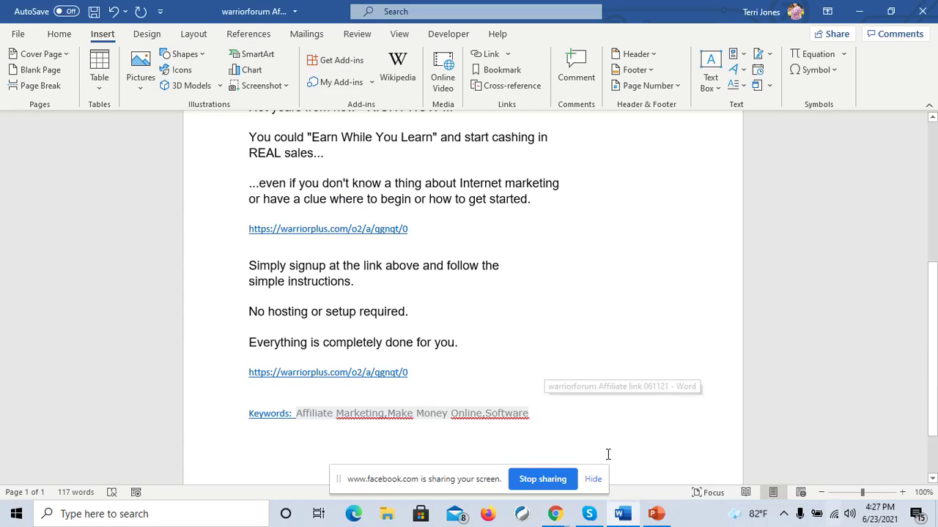
scroll(896, 216, "up", 5)
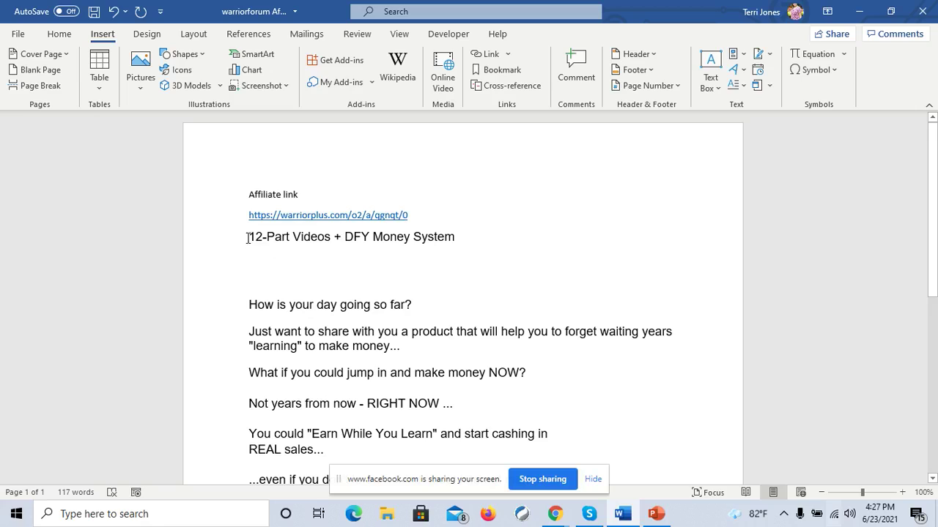
double_click(251, 237)
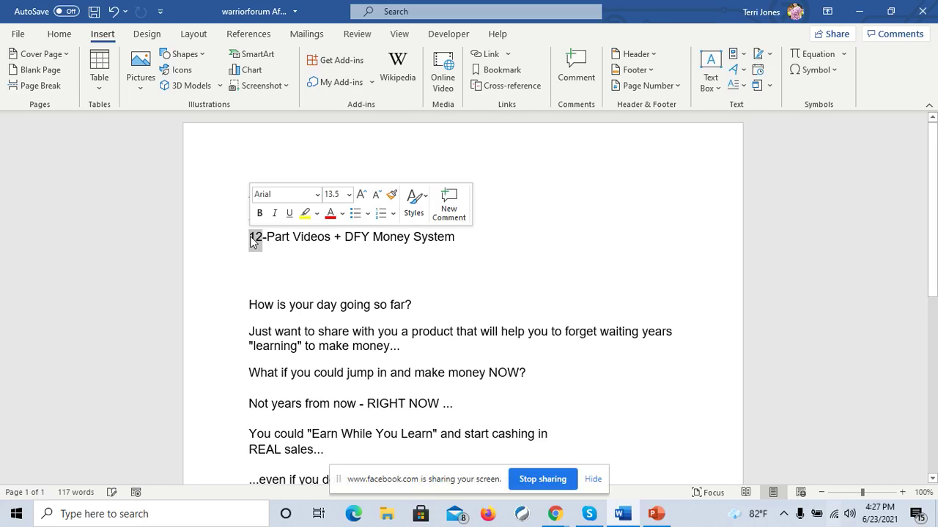
left_click(255, 247)
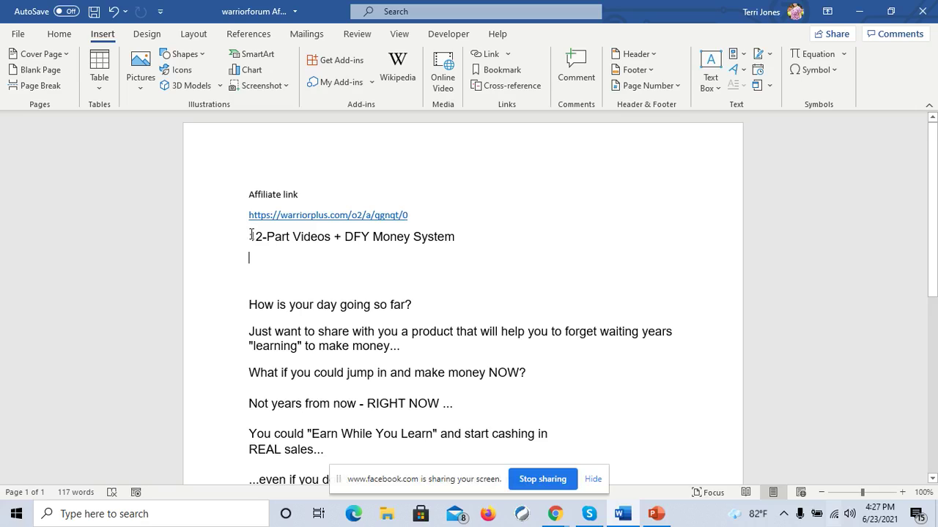
left_click_drag(251, 235, 451, 241)
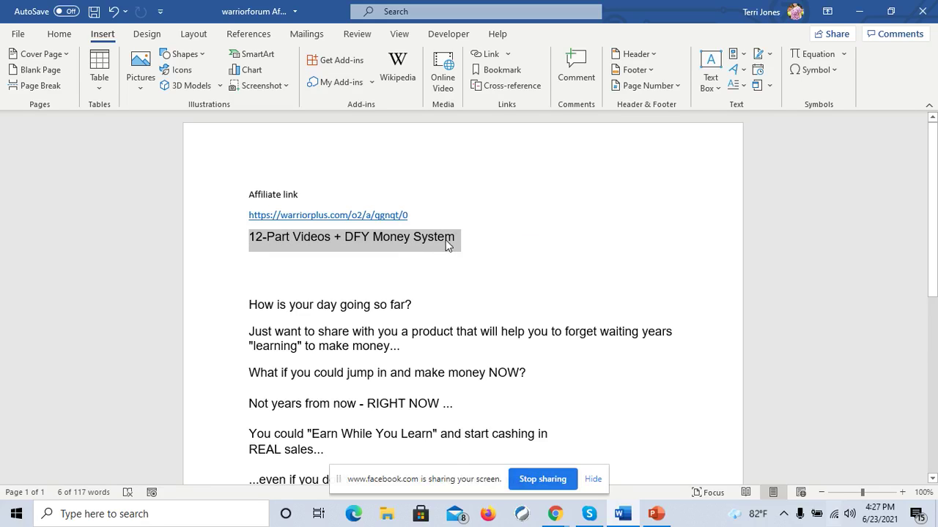
right_click(447, 241)
left_click(482, 271)
Step: Return to the letter editor in Chrome and replace the subject text after "**NAME** -" with "12-Part Videos + DFY Money System"
left_click(558, 512)
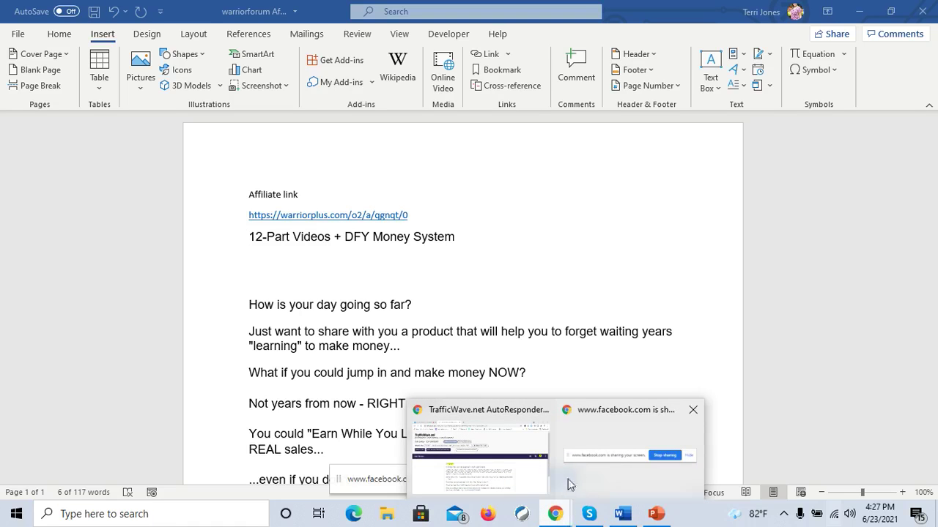
left_click(504, 464)
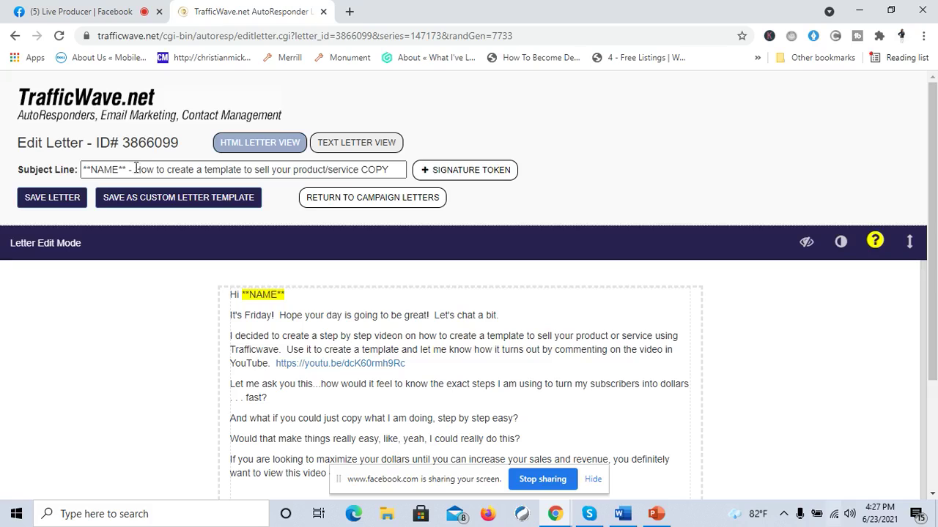
left_click_drag(135, 167, 392, 176)
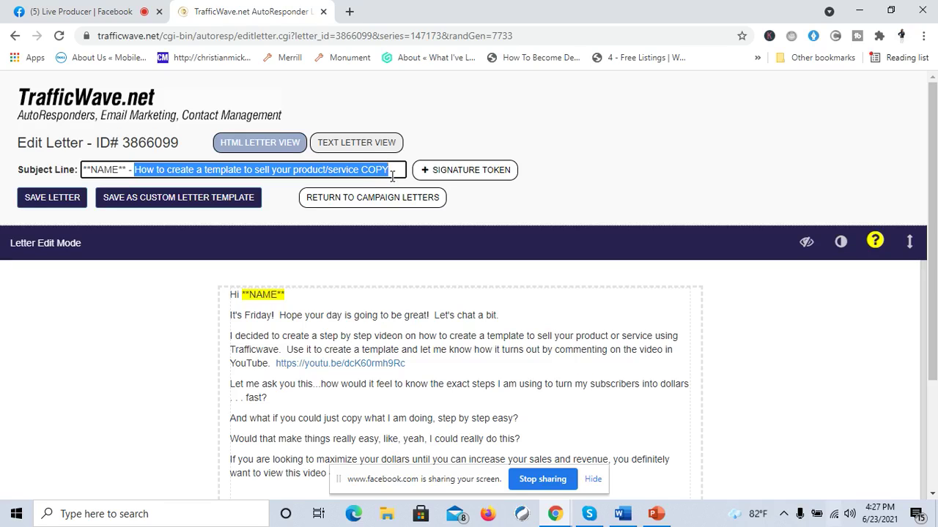
key("ctrl+v")
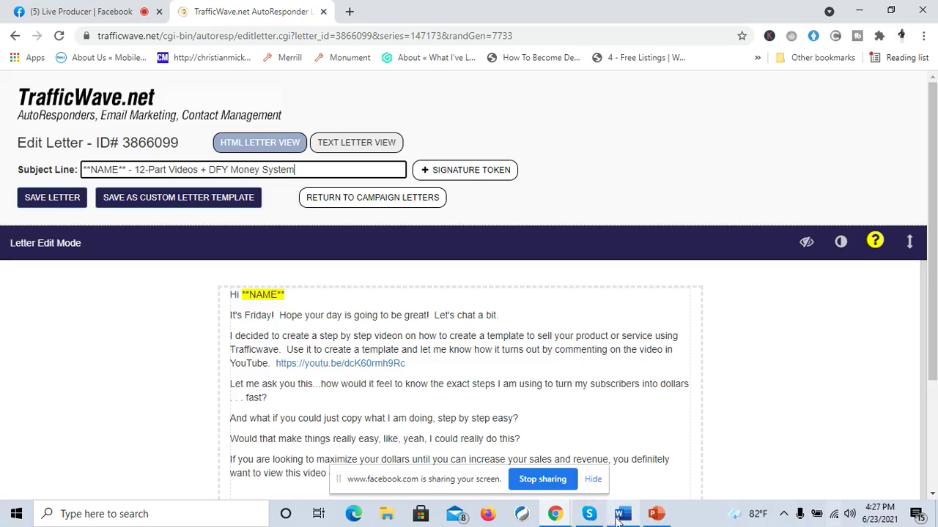
Step: Insert the uploaded header image contentcreationheader900x200.jpg before the greeting at the start of the letter body
left_click(231, 295)
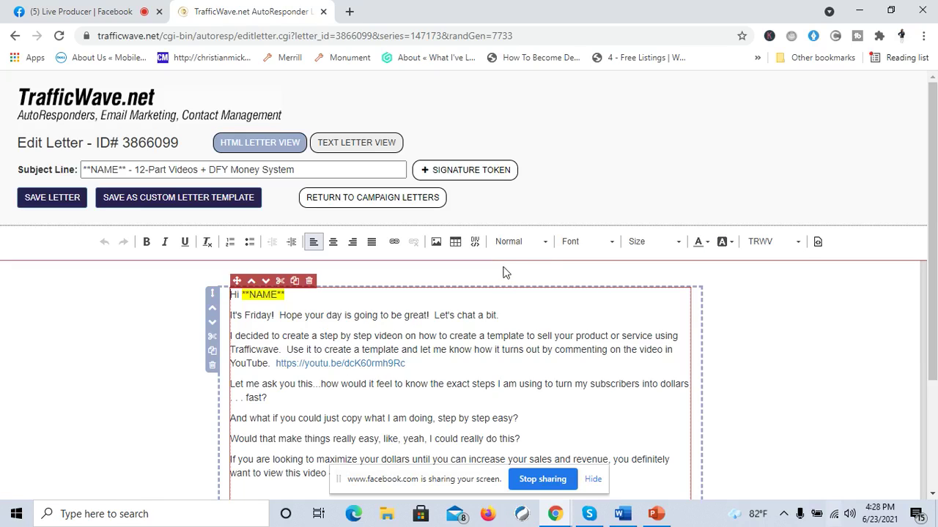
left_click(436, 244)
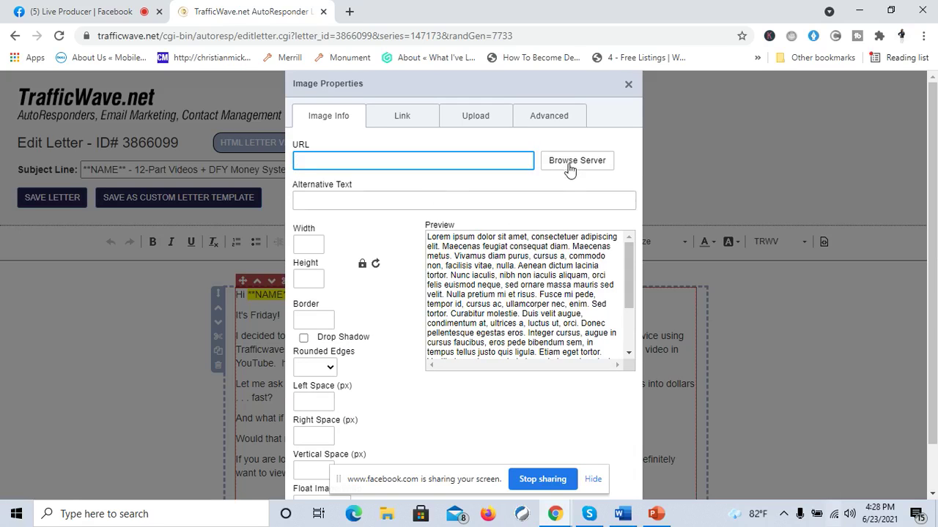
left_click(568, 163)
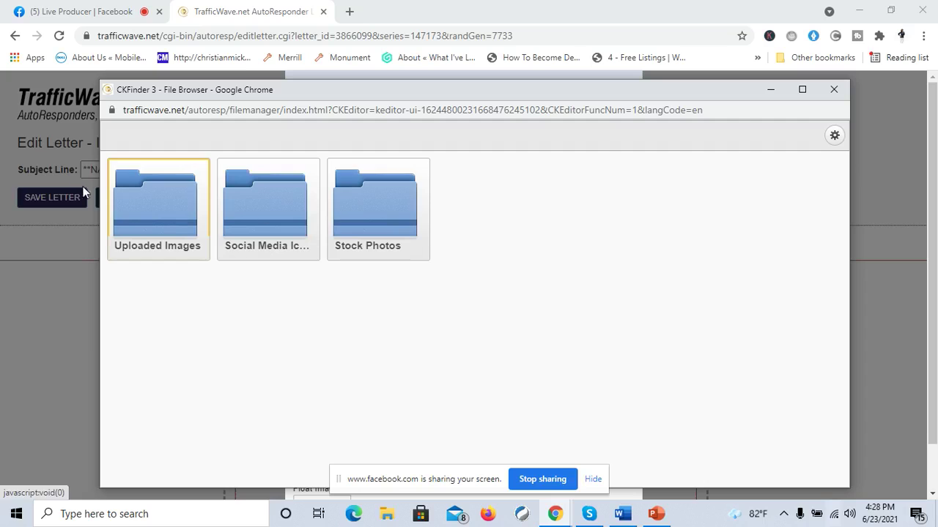
double_click(147, 214)
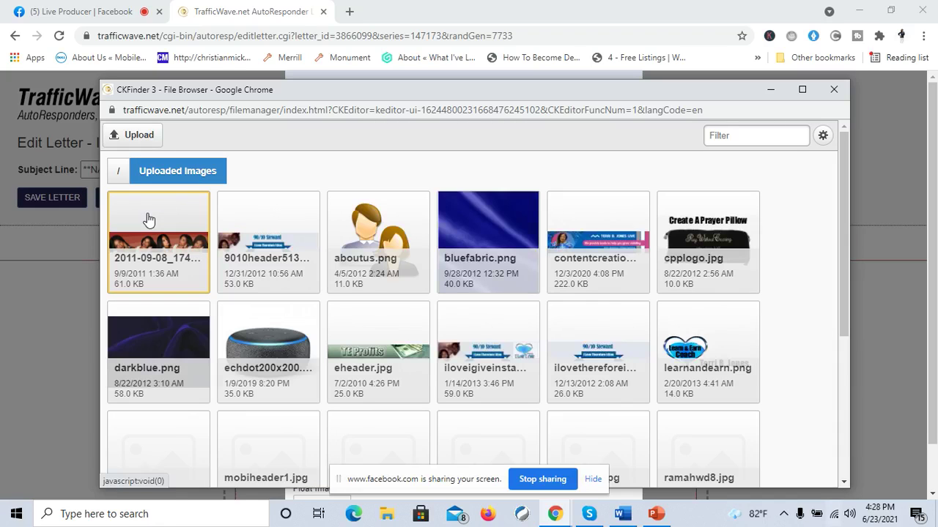
left_click(589, 269)
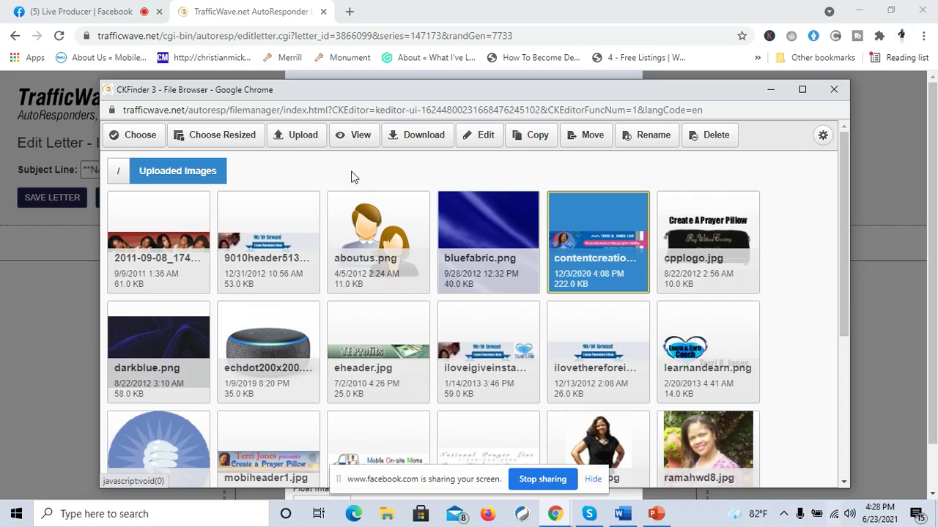
left_click(135, 132)
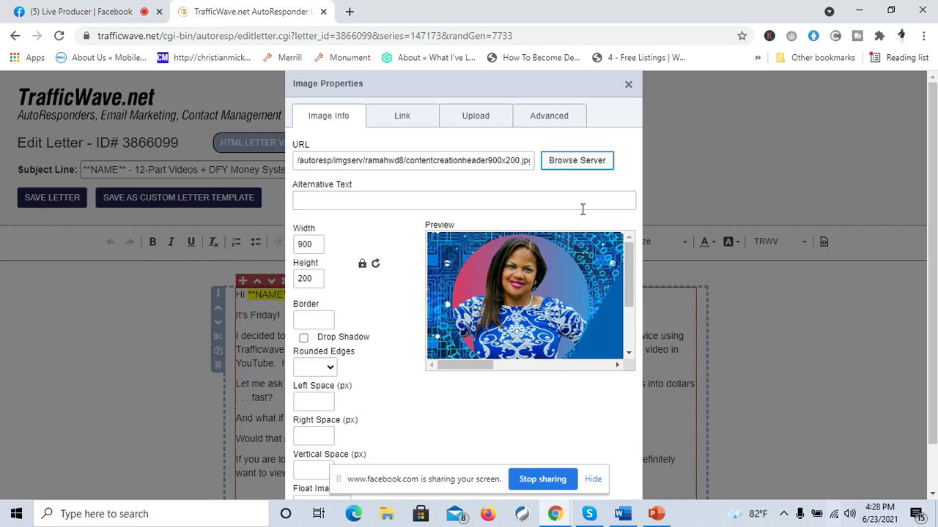
scroll(935, 326, "down", 1)
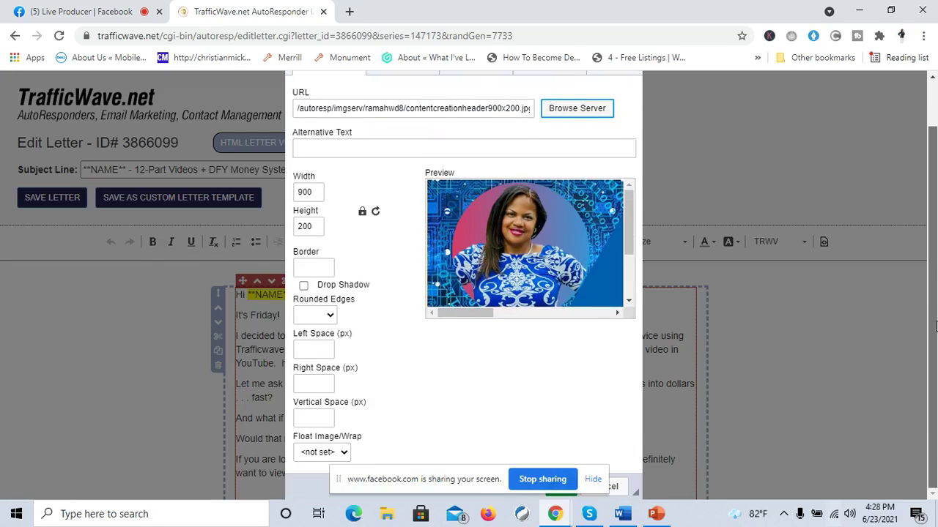
left_click(466, 476)
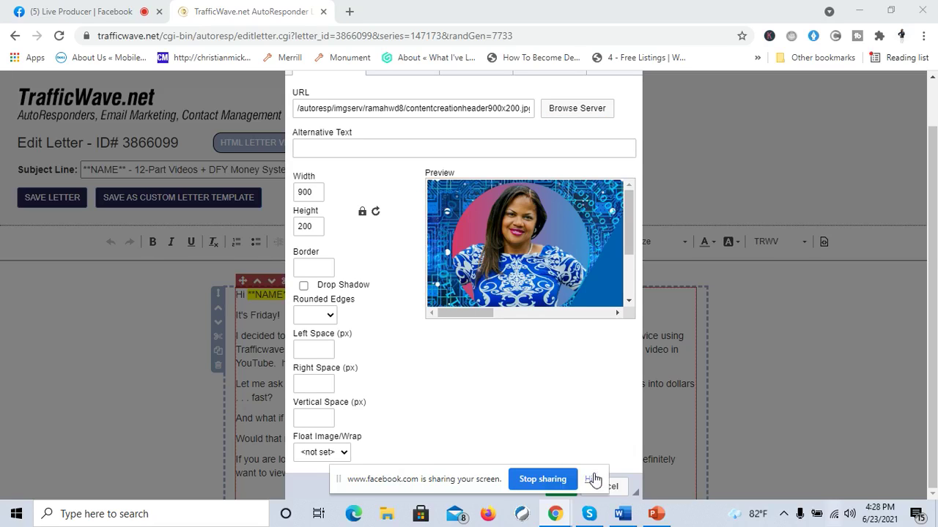
left_click(594, 480)
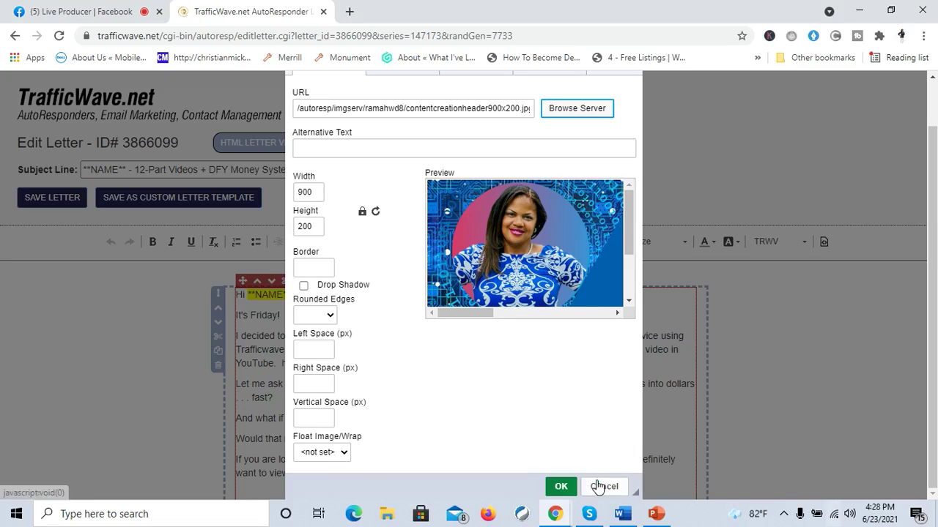
left_click(560, 487)
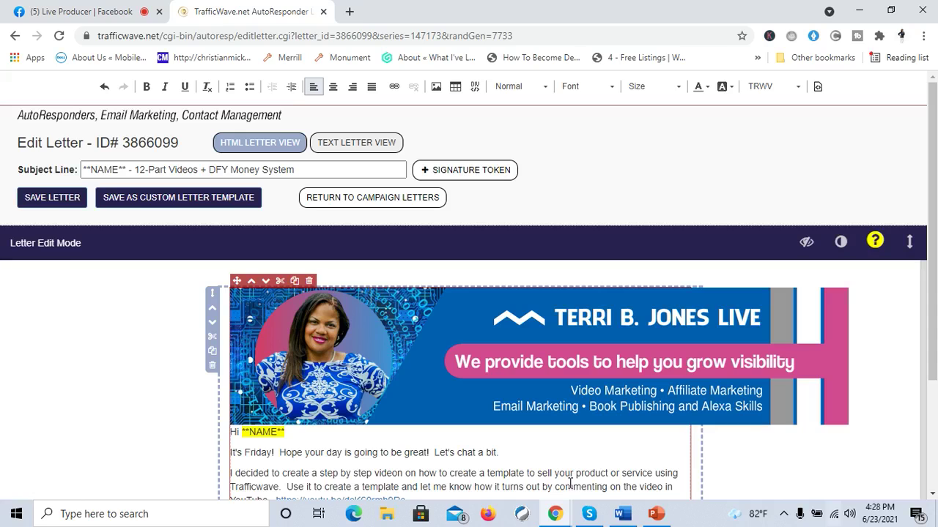
Step: Switch to the Word document and copy the email body from "How is your day going so far?" through the final warriorplus.com link
scroll(931, 293, "down", 2)
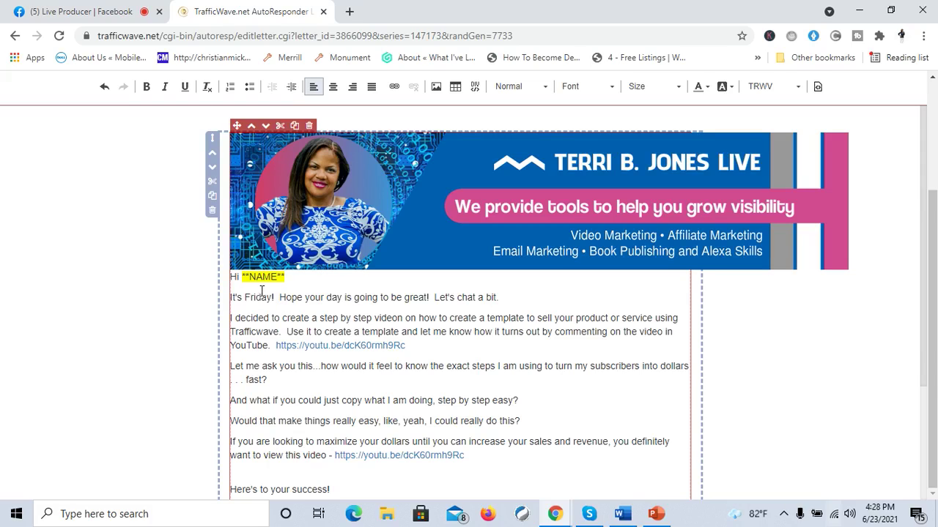
left_click(621, 516)
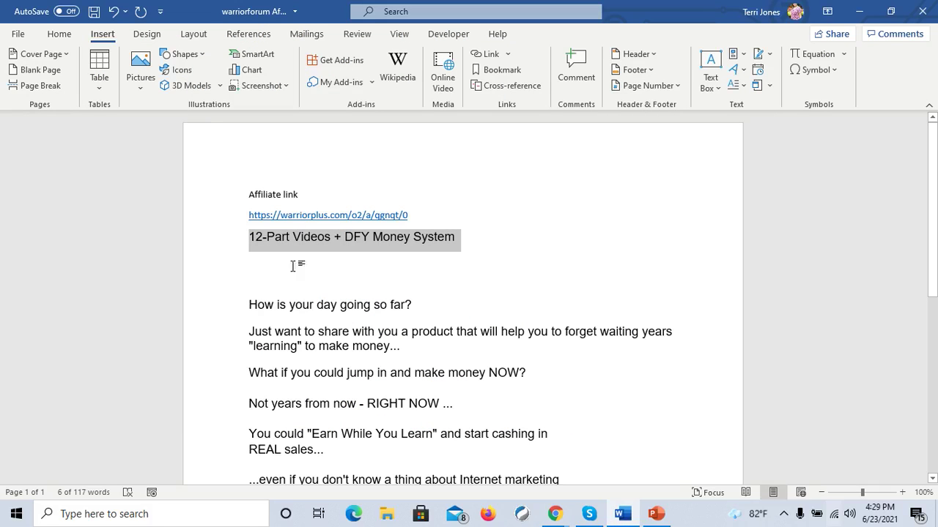
left_click(479, 292)
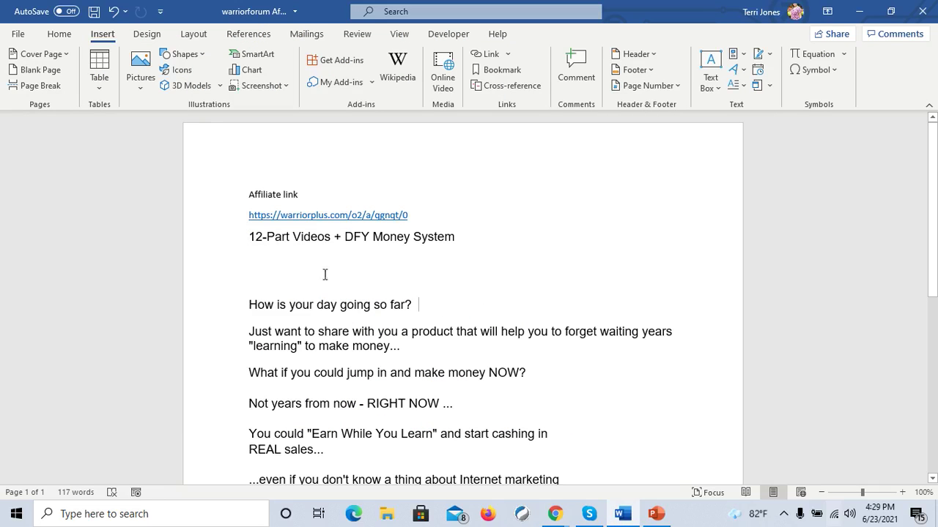
left_click(250, 303)
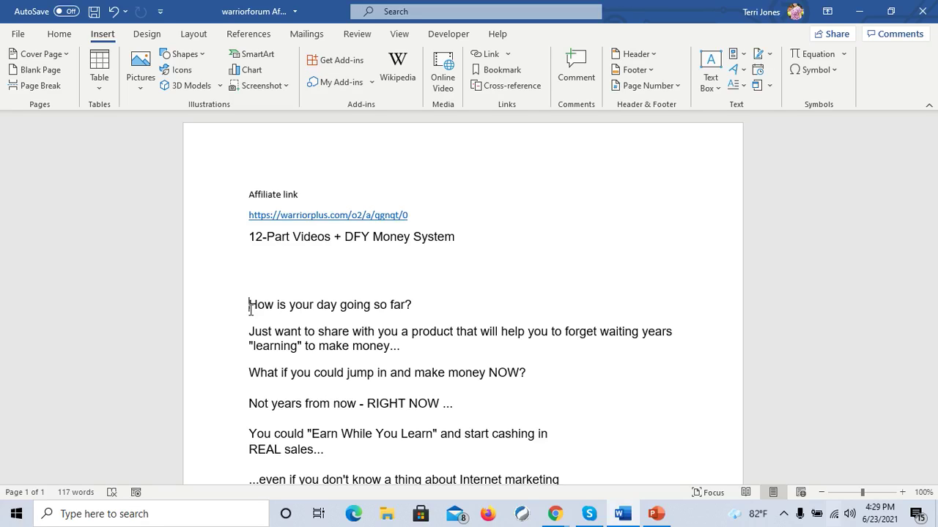
left_click_drag(250, 306, 331, 381)
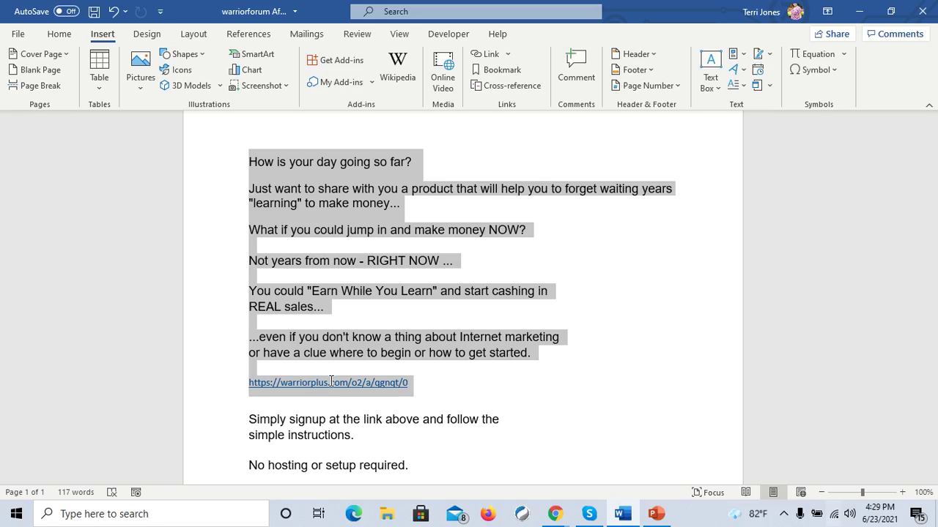
left_click_drag(331, 381, 427, 450)
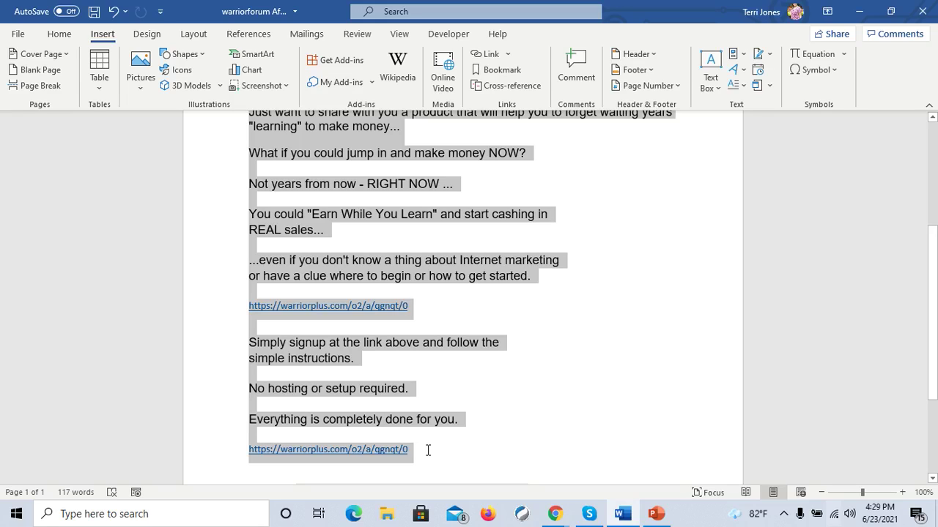
left_click_drag(428, 450, 425, 449)
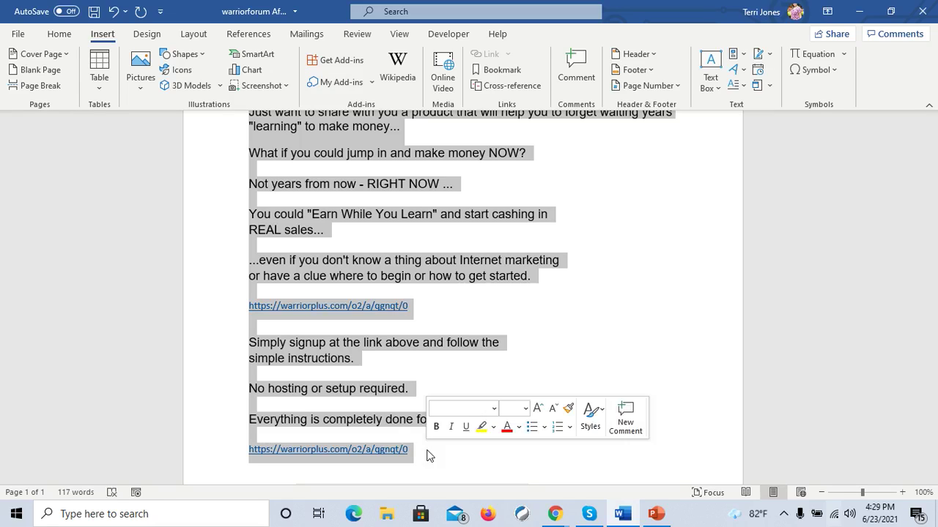
right_click(374, 417)
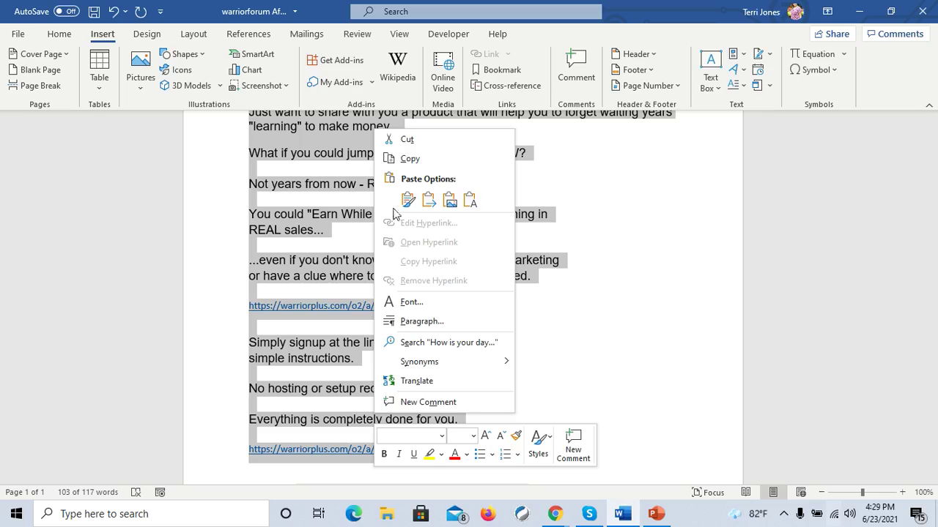
left_click(410, 159)
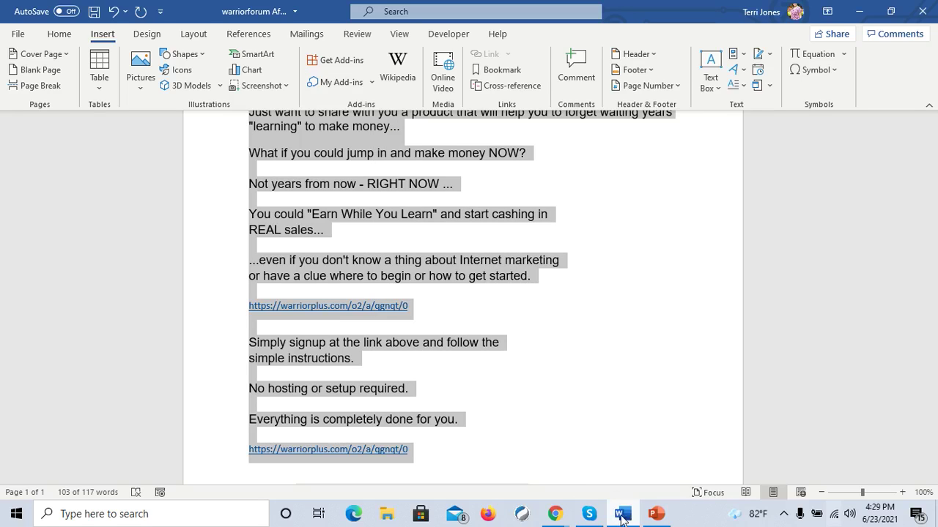
Step: Return to the letter editor in Chrome and replace the paragraphs between the greeting and "Here's to your success!" with the copied text
left_click(555, 513)
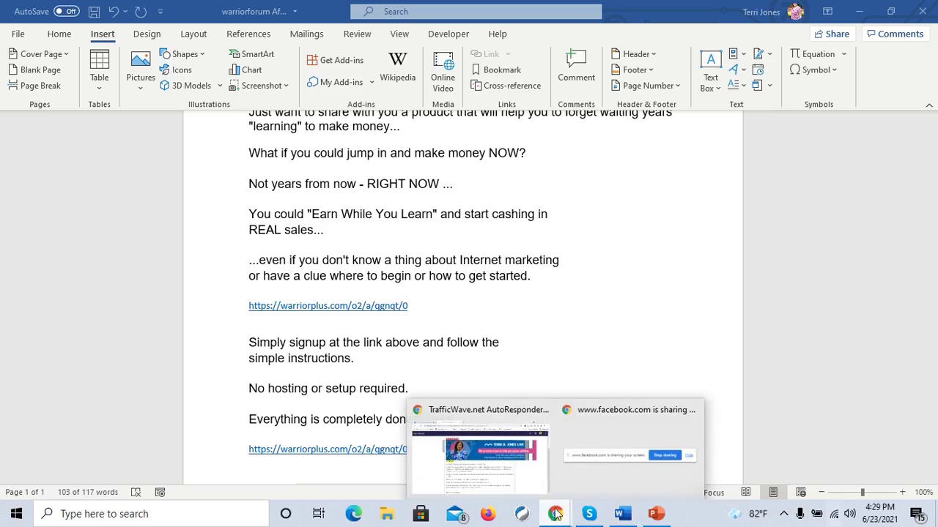
left_click(504, 472)
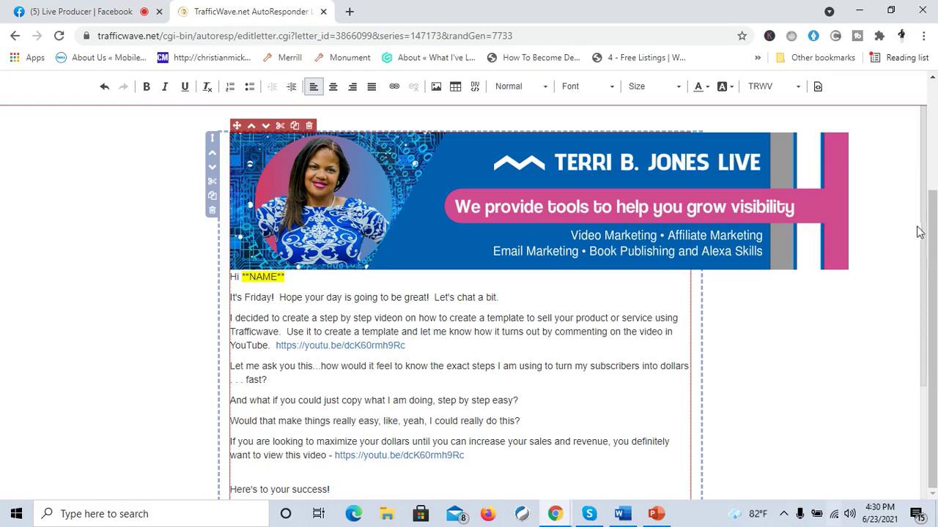
scroll(921, 220, "down", 2)
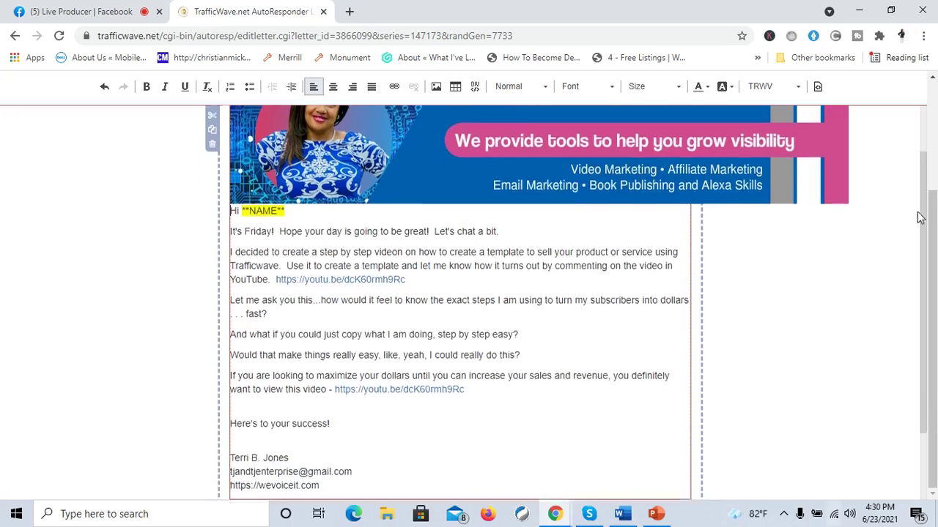
scroll(919, 219, "down", 1)
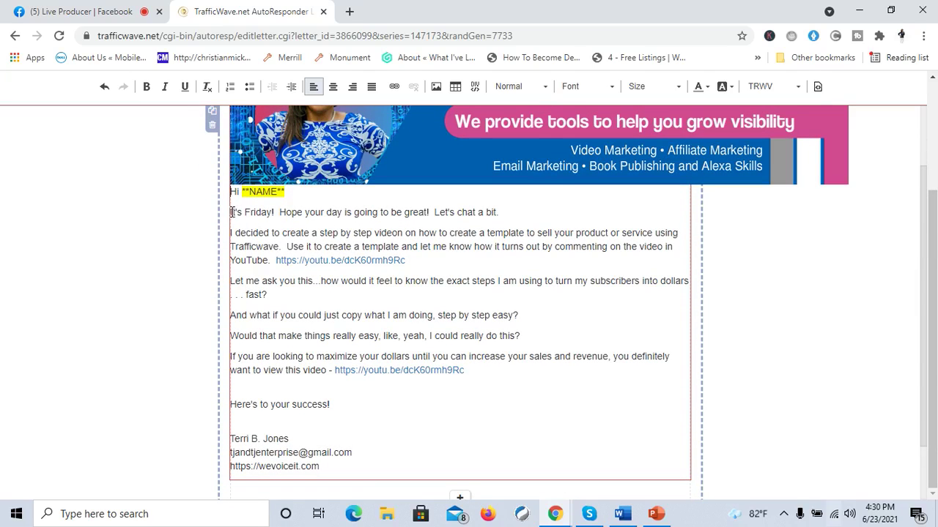
left_click_drag(231, 211, 368, 380)
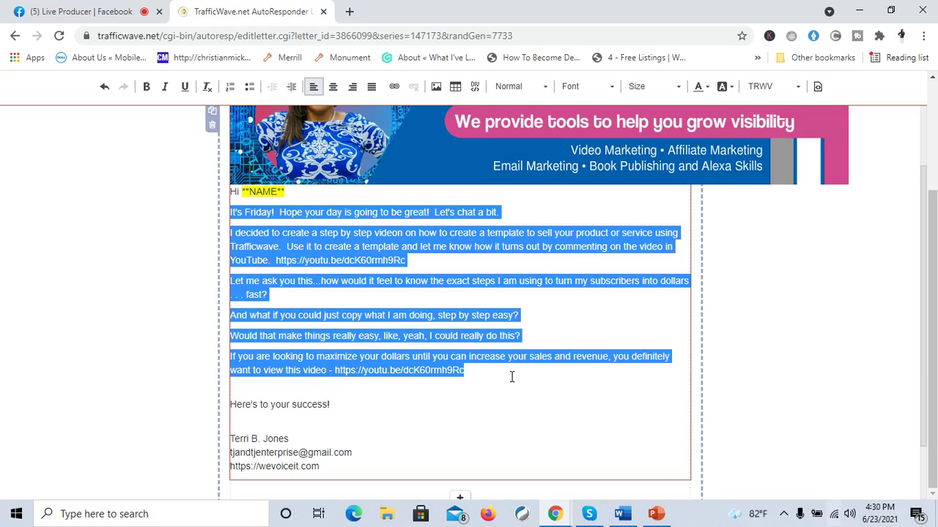
key("ctrl+v")
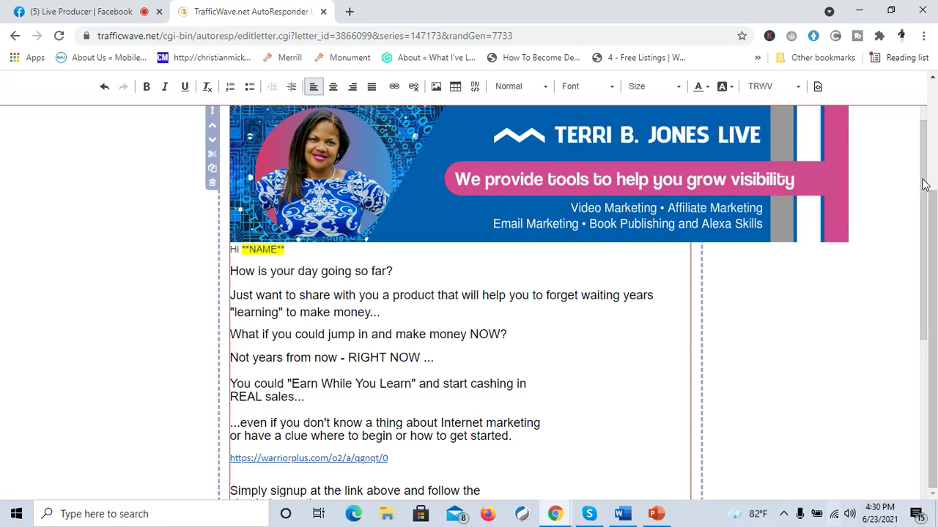
left_click_drag(923, 183, 920, 306)
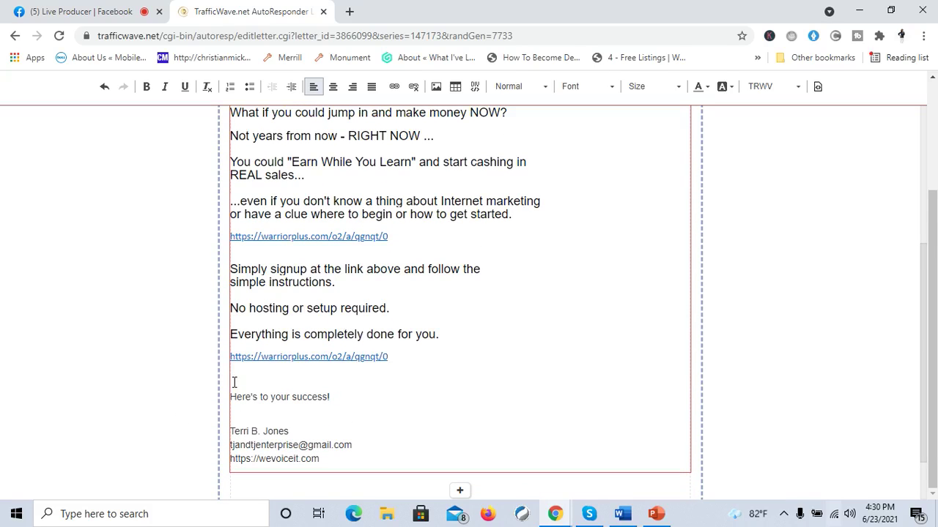
left_click(326, 458)
key("BackSpace")
key("BackSpace")
key("BackSpace")
key("BackSpace")
key("BackSpace")
key("BackSpace")
type("terribjones.info")
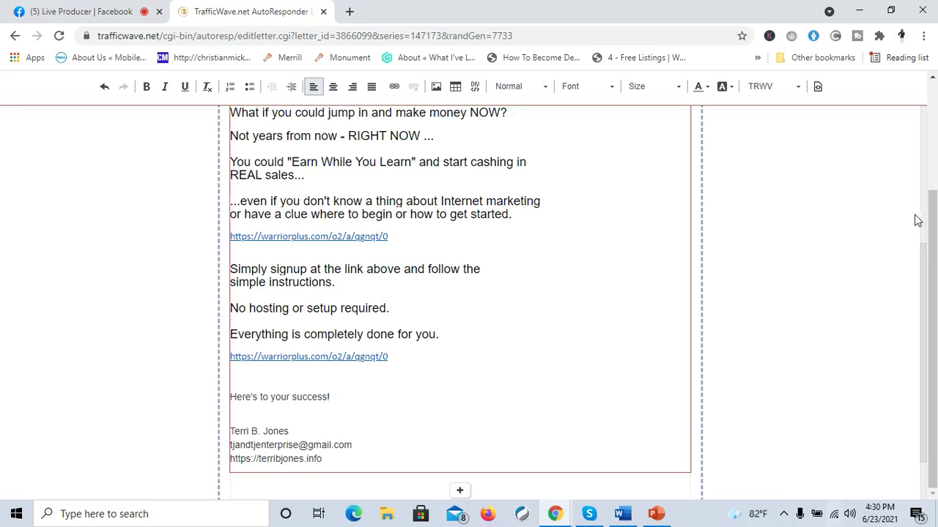
left_click_drag(924, 262, 924, 258)
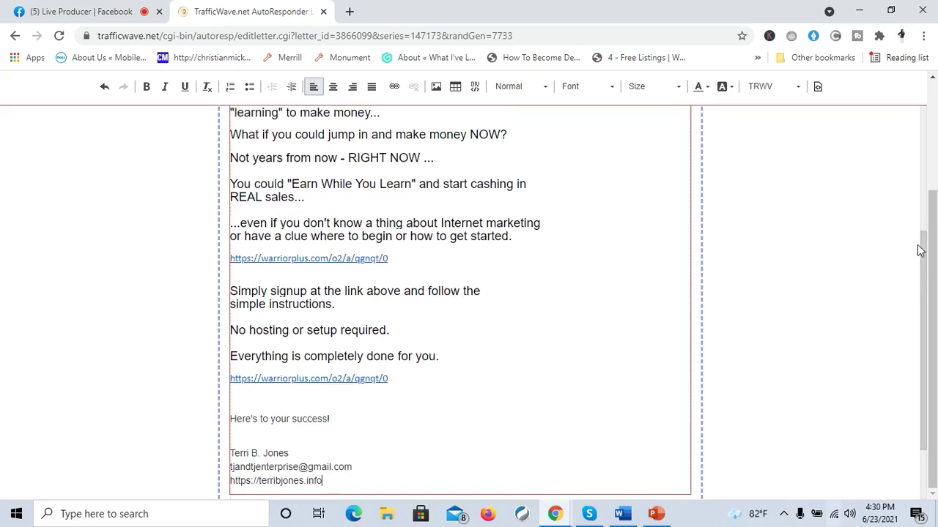
Step: Open the sender's personal .info website in a new browser tab and look over its landing page content
left_click(350, 11)
type("te")
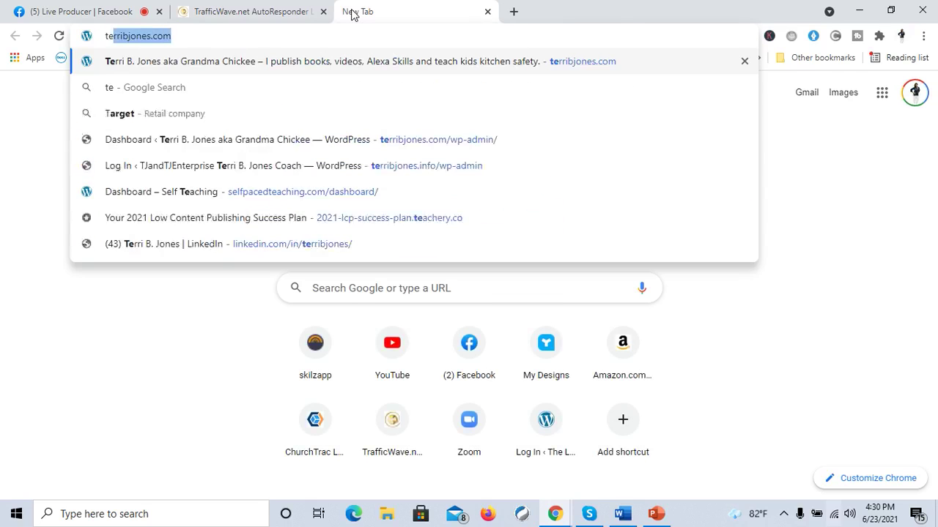
type("rribjo")
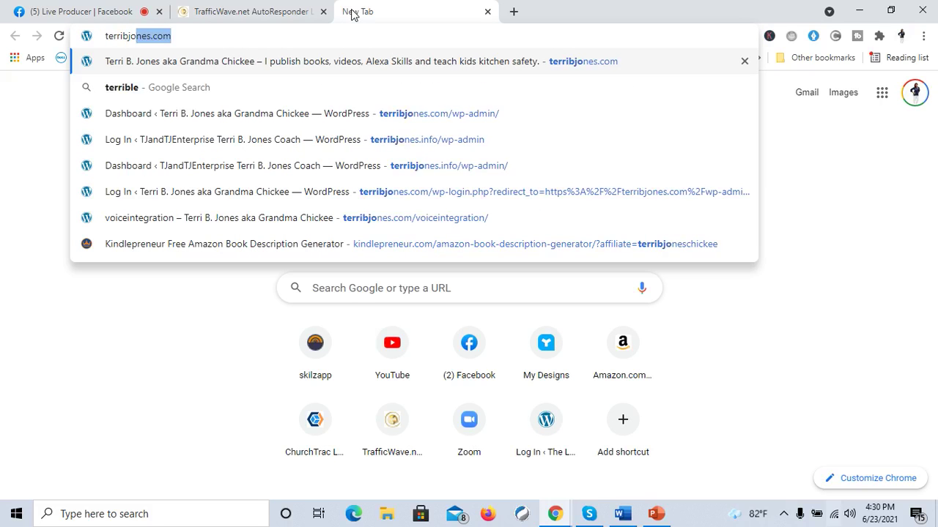
type("nes.info")
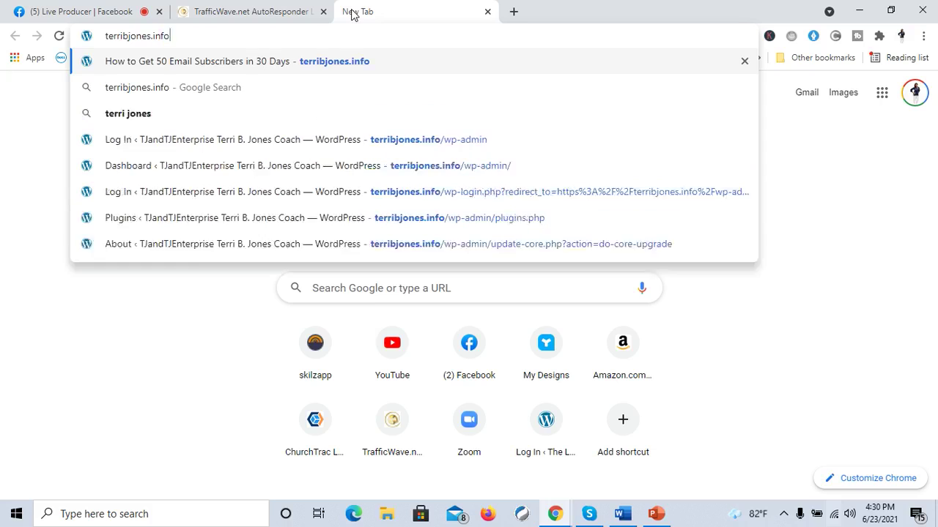
key("Return")
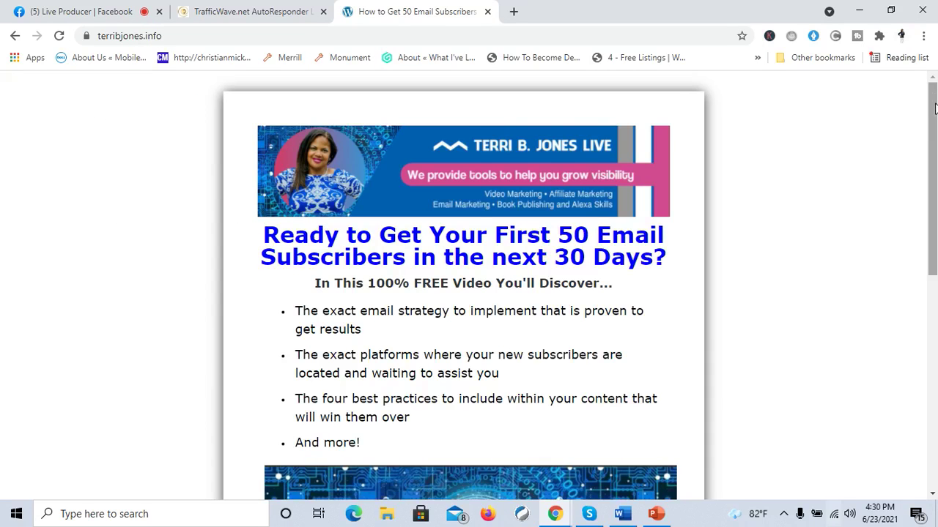
left_click_drag(933, 95, 906, 202)
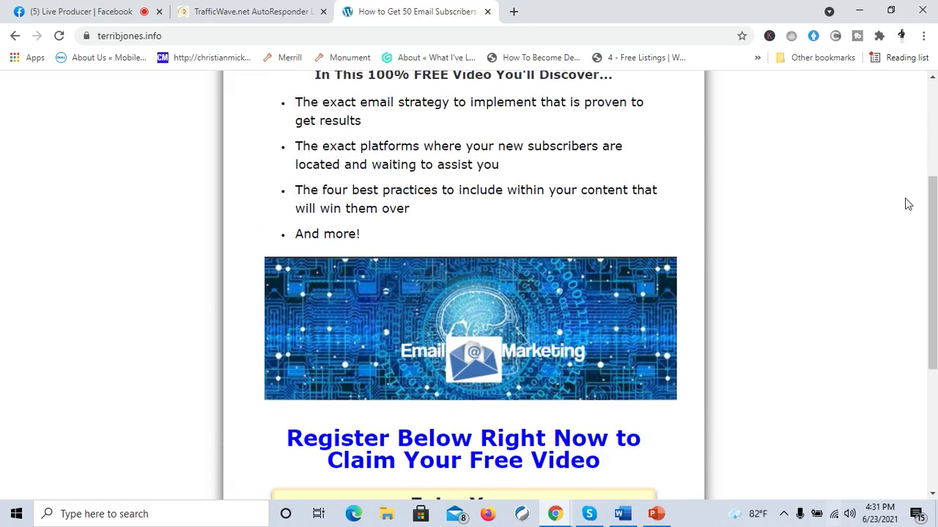
Step: Go back to the TrafficWave letter editor, save the letter and return to the campaign letters list
left_click(238, 13)
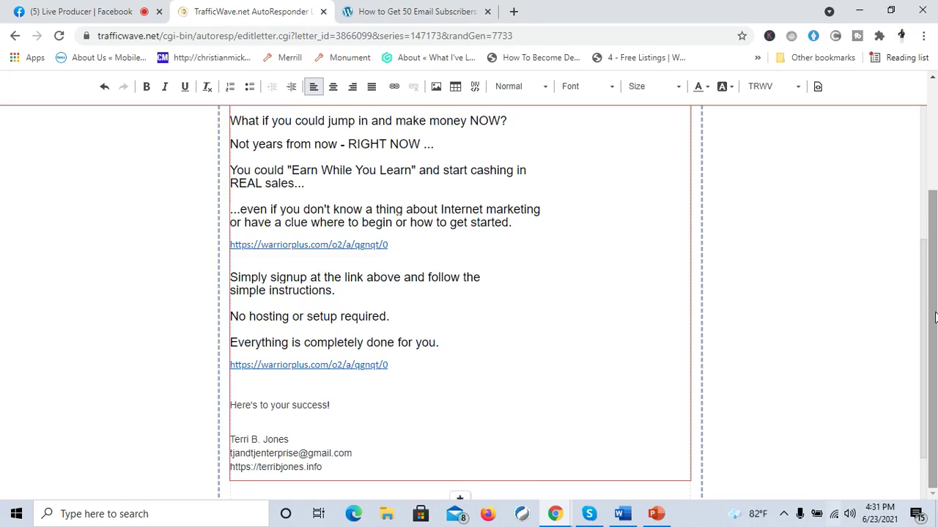
left_click_drag(934, 316, 935, 192)
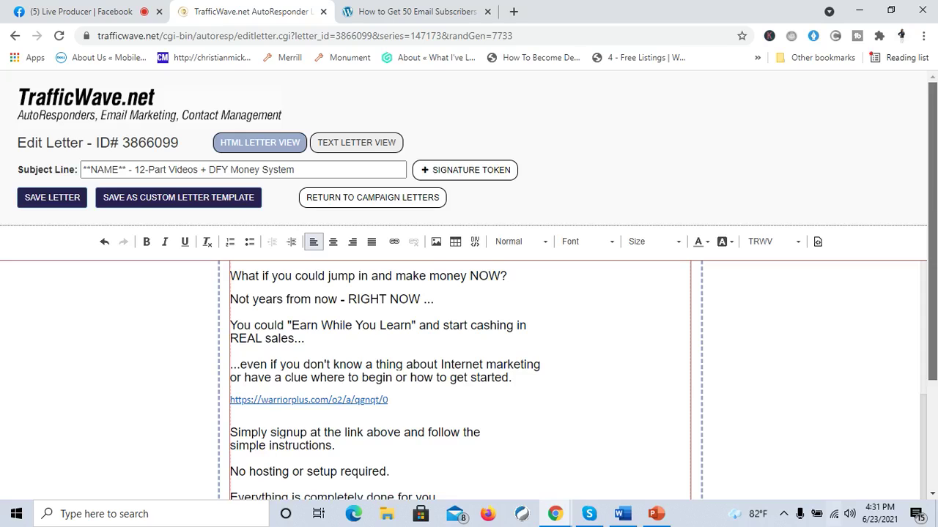
left_click(48, 204)
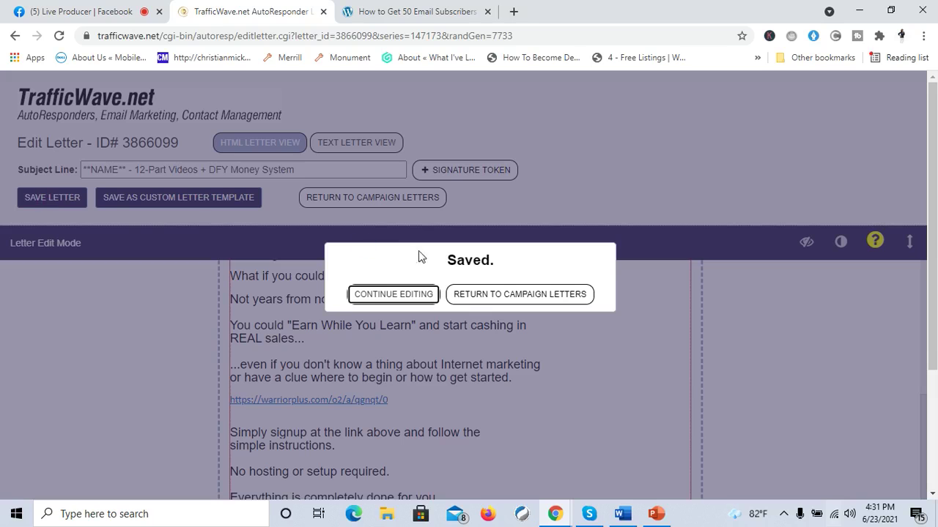
left_click(508, 300)
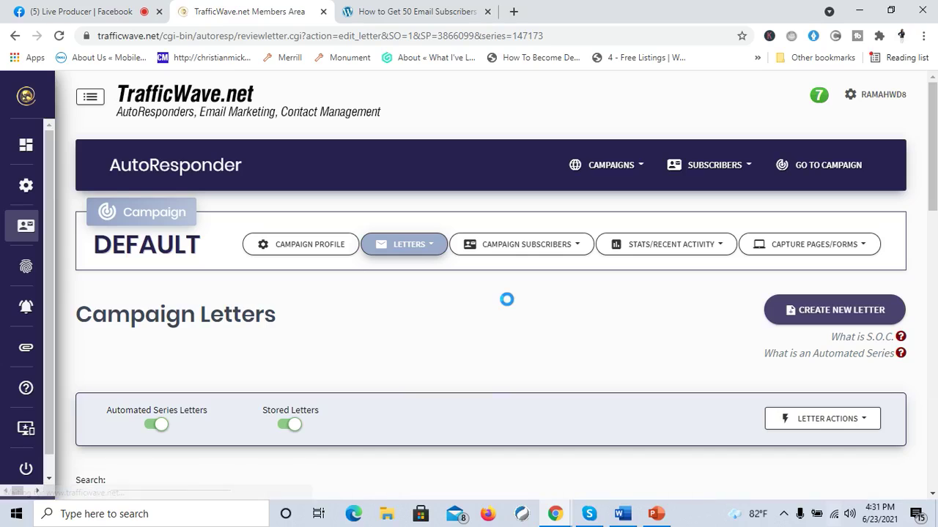
Step: Start scheduling a broadcast of the letter "**NAME** - 12-Part Videos DFY Money System" and bring up its broadcast date settings
scroll(345, 290, "down", 3)
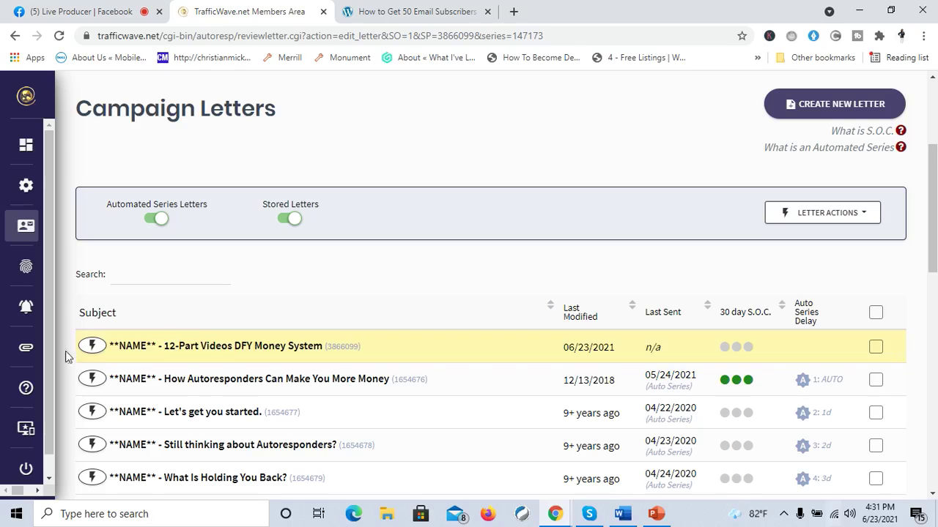
left_click(92, 349)
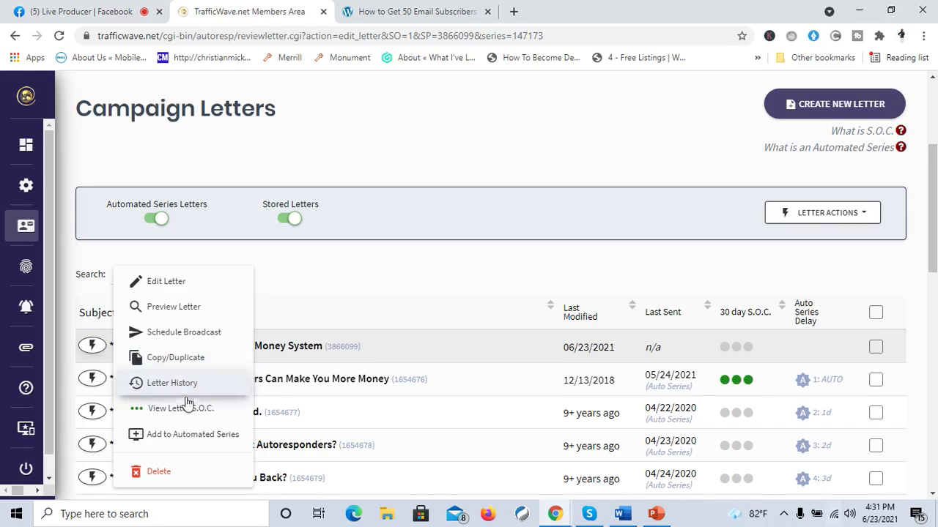
left_click(190, 334)
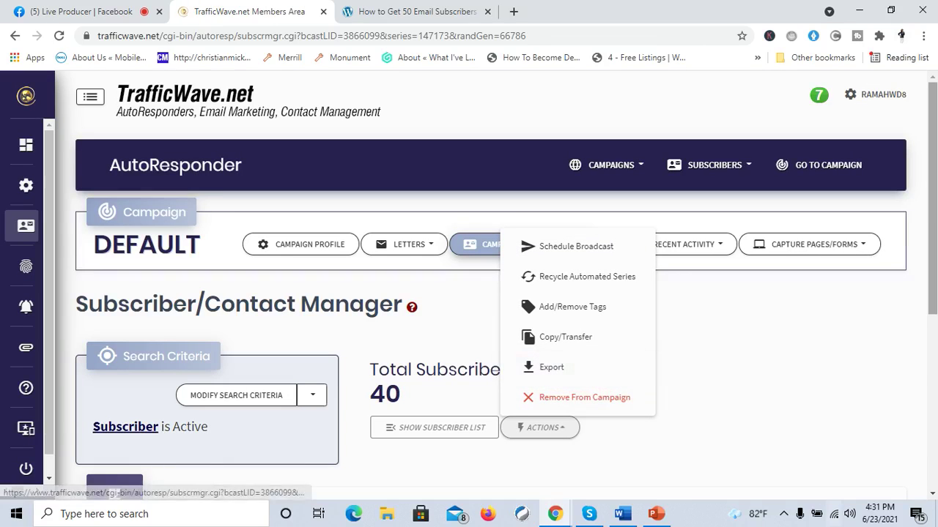
left_click_drag(933, 208, 935, 245)
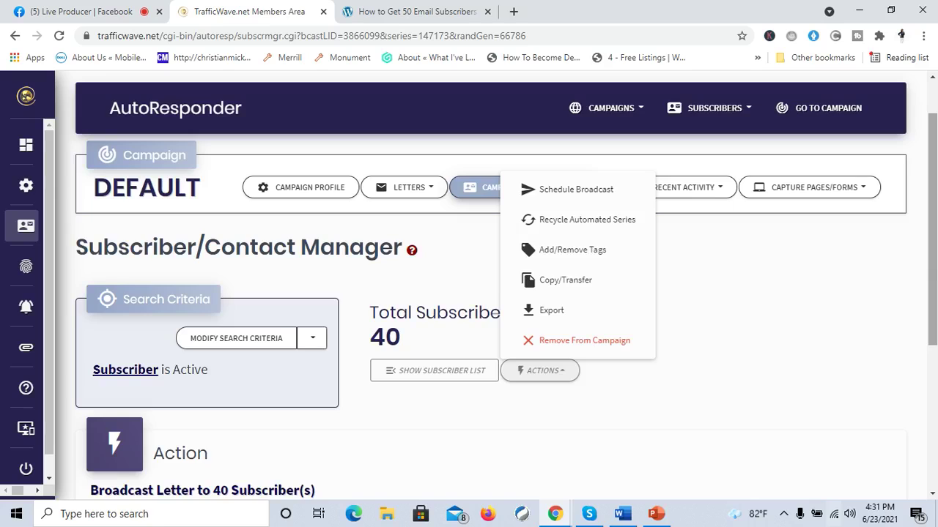
left_click_drag(934, 244, 934, 318)
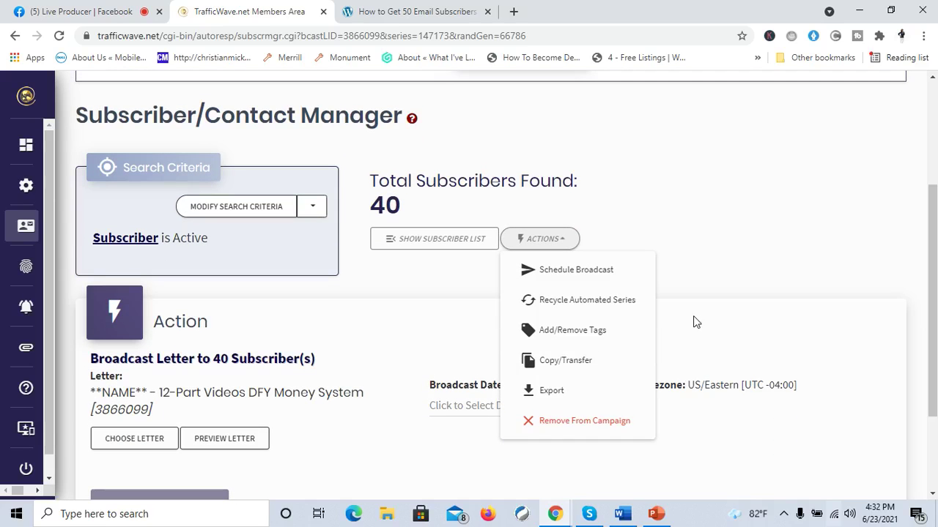
left_click(412, 417)
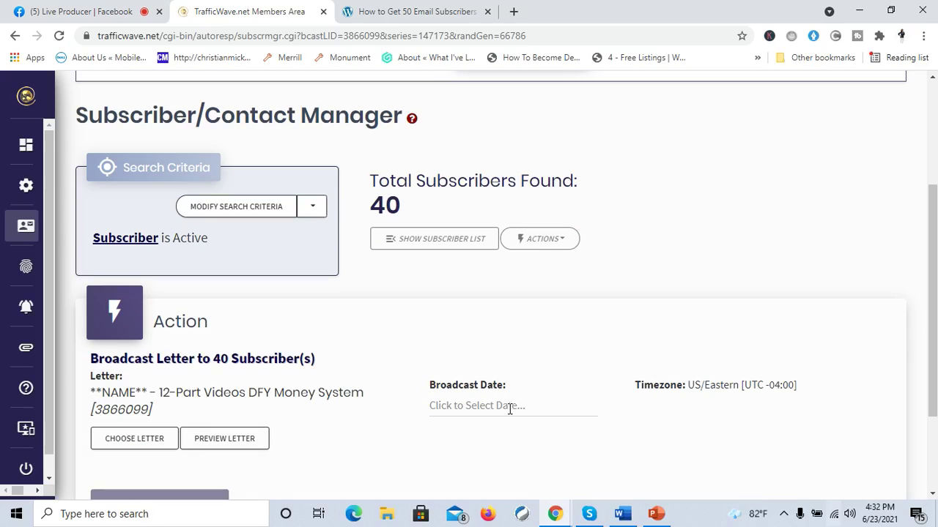